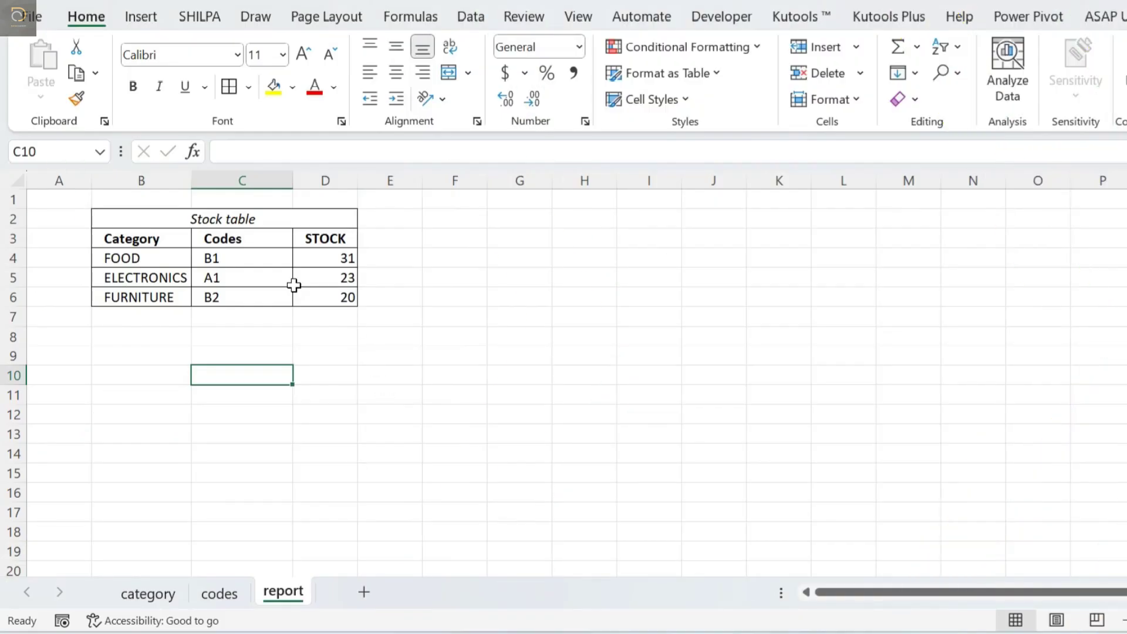
Select every cell on the report sheet.
{"action": "left_click_drag", "start_coordinate": [169, 225], "coordinate": [219, 297]}
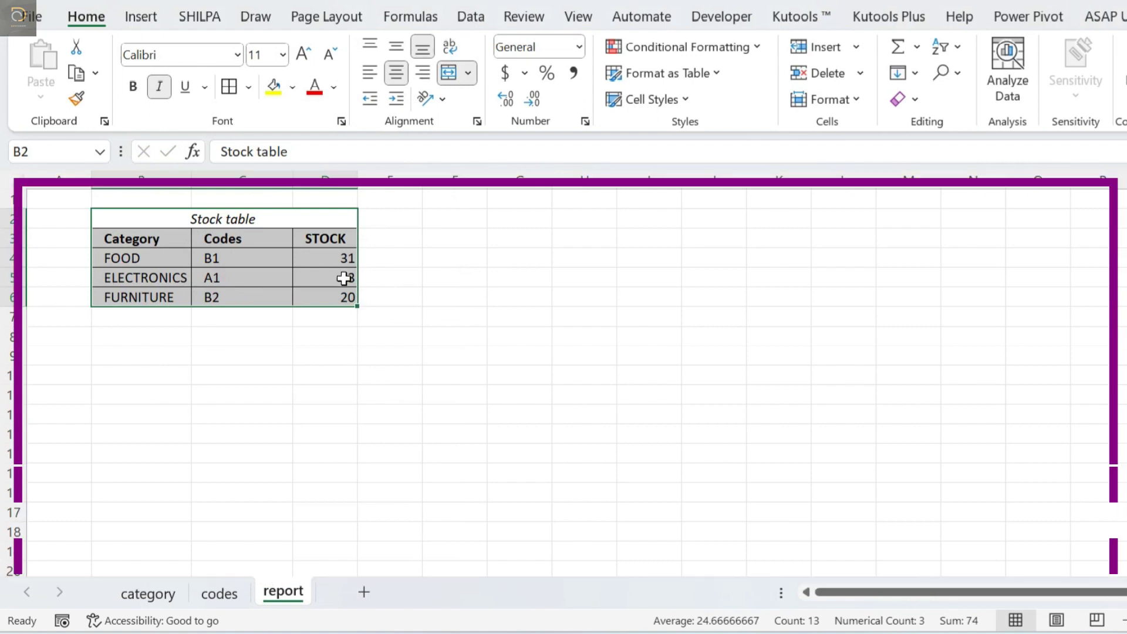
{"action": "left_click", "coordinate": [122, 375]}
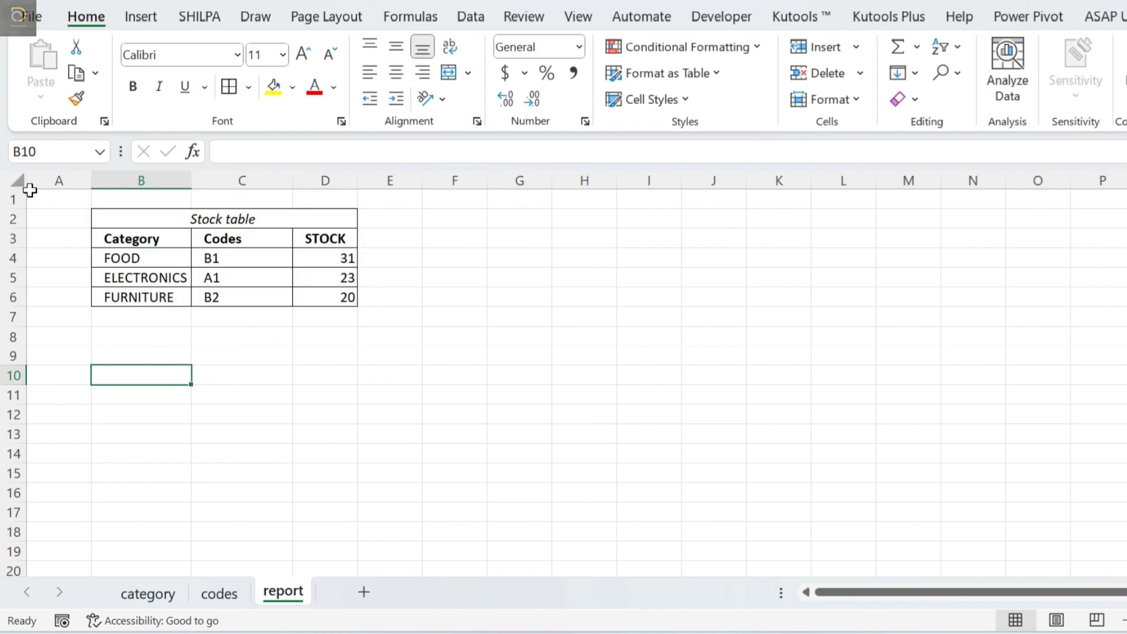
{"action": "left_click", "coordinate": [25, 185]}
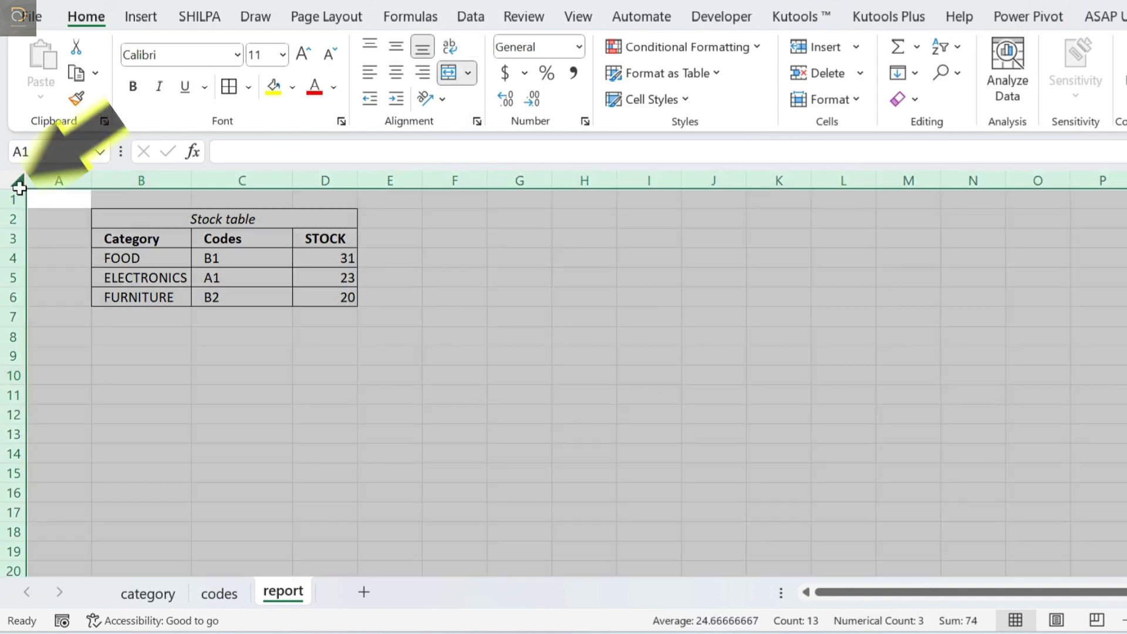
{"action": "left_click", "coordinate": [148, 377]}
{"action": "key", "text": "ctrl+a"}
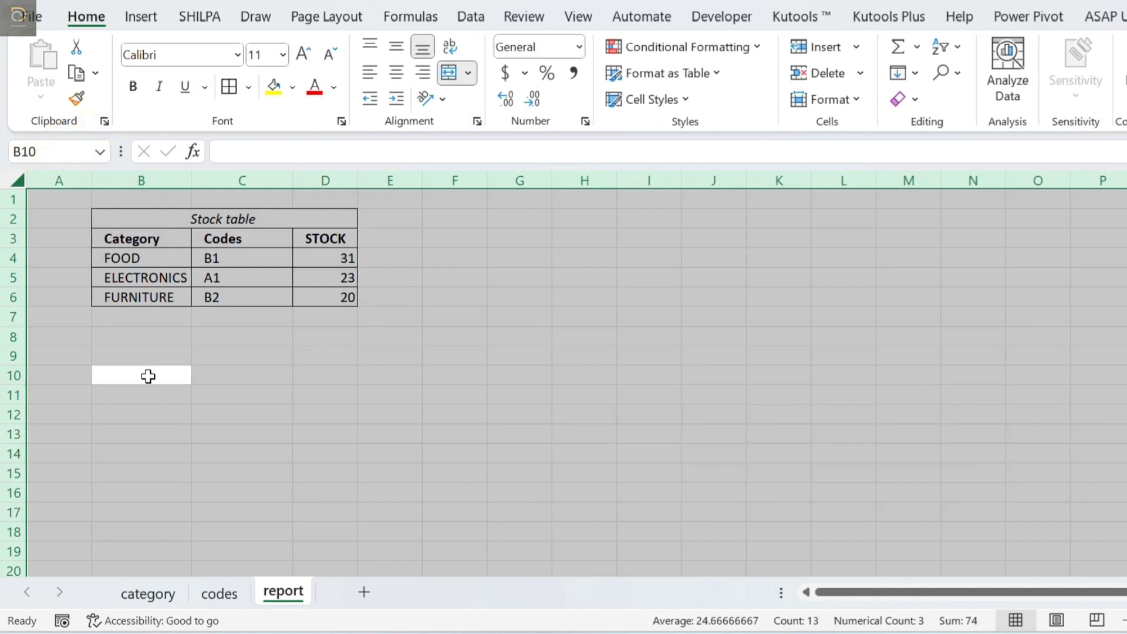
Clear the Locked protection setting for all selected cells so the whole sheet is unlocked.
{"action": "key", "text": "ctrl+1"}
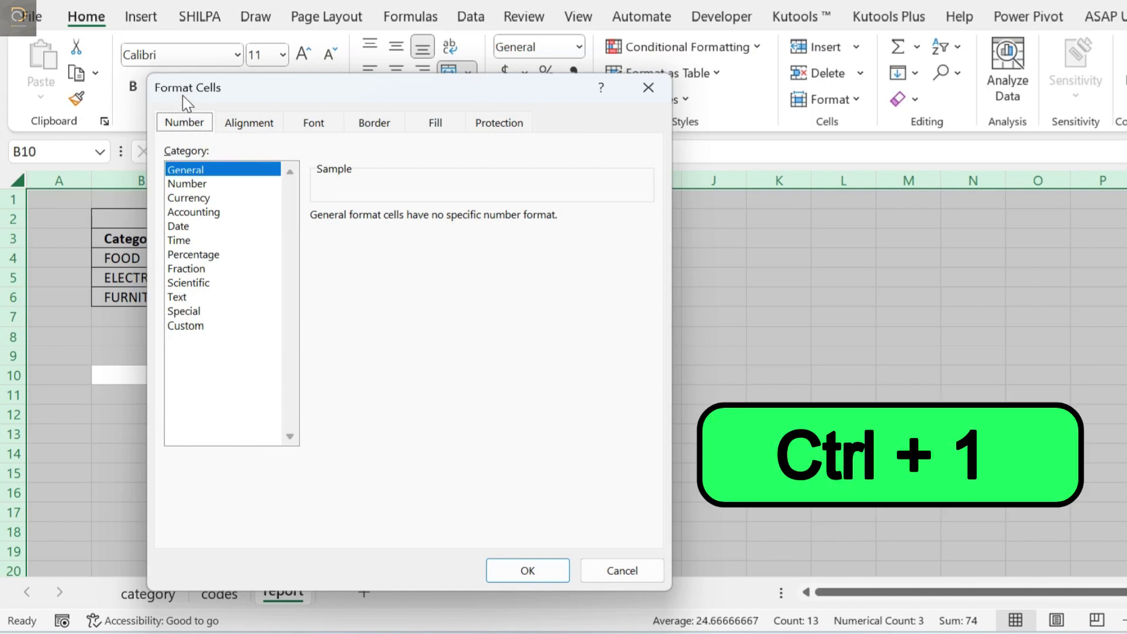
{"action": "left_click_drag", "start_coordinate": [216, 100], "coordinate": [204, 282]}
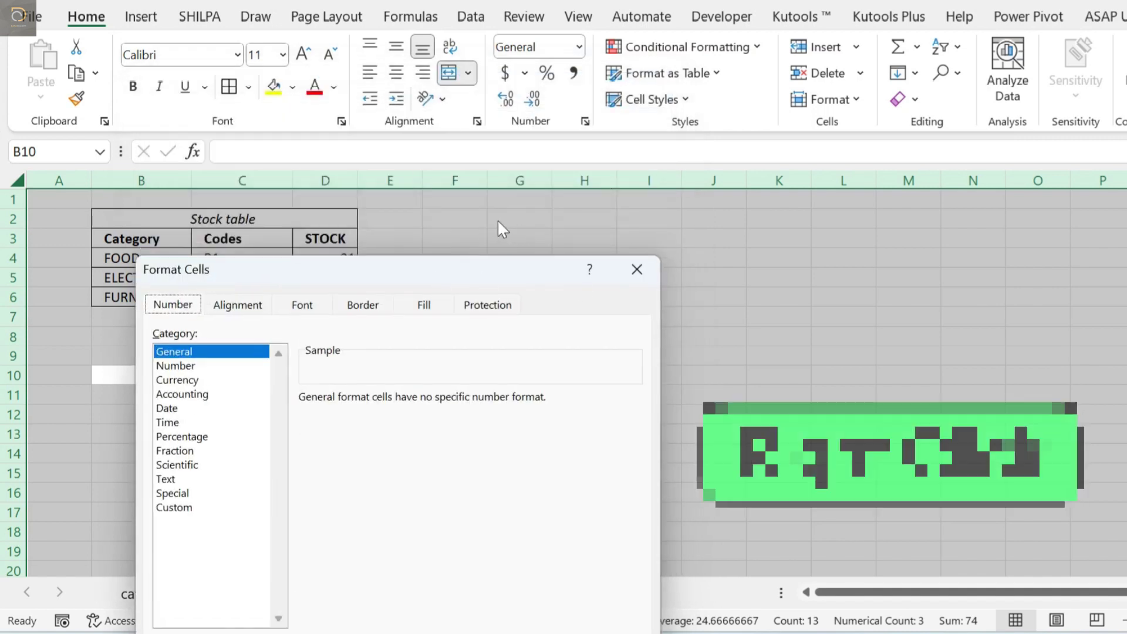
{"action": "mouse_move", "coordinate": [411, 270]}
{"action": "left_mouse_down"}
{"action": "mouse_move", "coordinate": [388, 116]}
{"action": "mouse_move", "coordinate": [354, 96]}
{"action": "left_mouse_up"}
{"action": "left_click", "coordinate": [464, 129]}
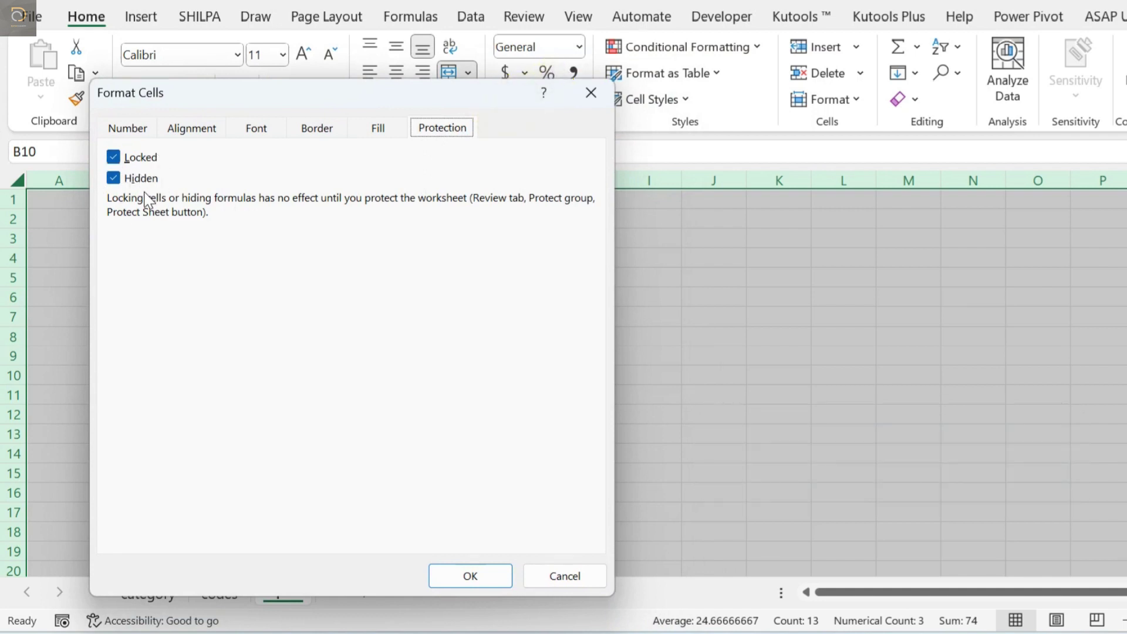
{"action": "left_click", "coordinate": [113, 157]}
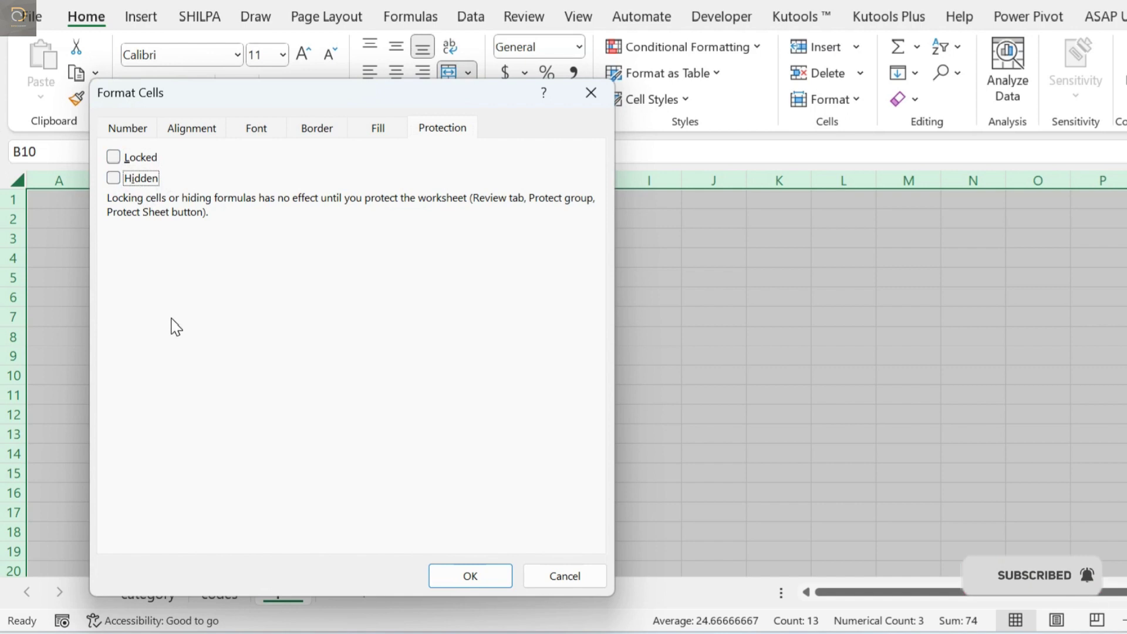
{"action": "left_click", "coordinate": [477, 583]}
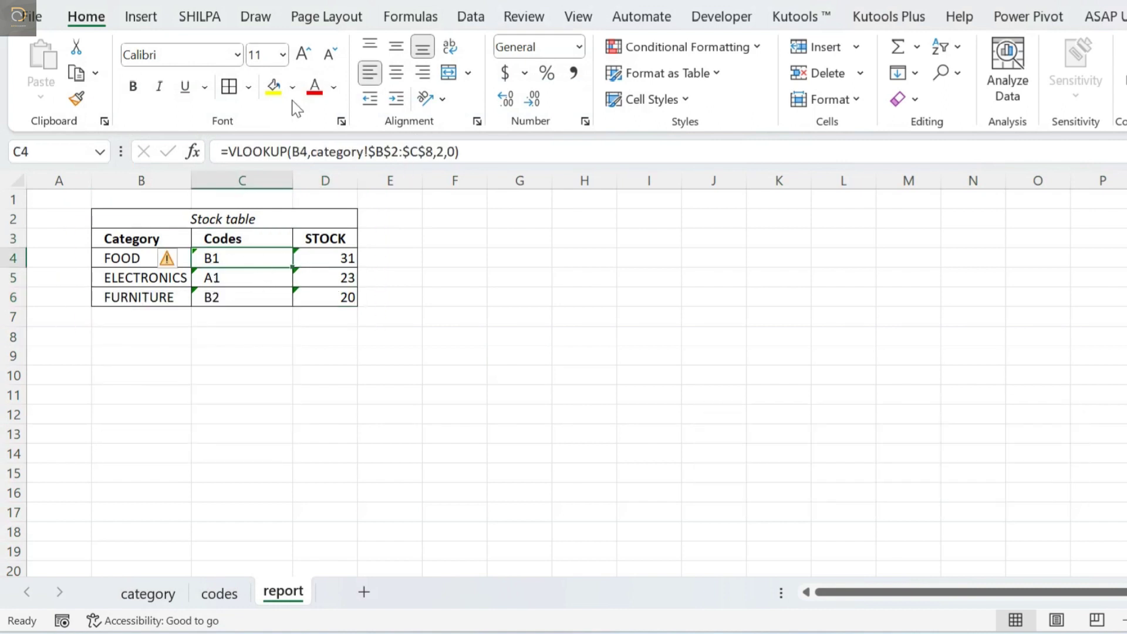
Set the Stock table cells B2:D6 to Locked and Hidden in Format Cells.
{"action": "left_click_drag", "start_coordinate": [166, 228], "coordinate": [172, 304]}
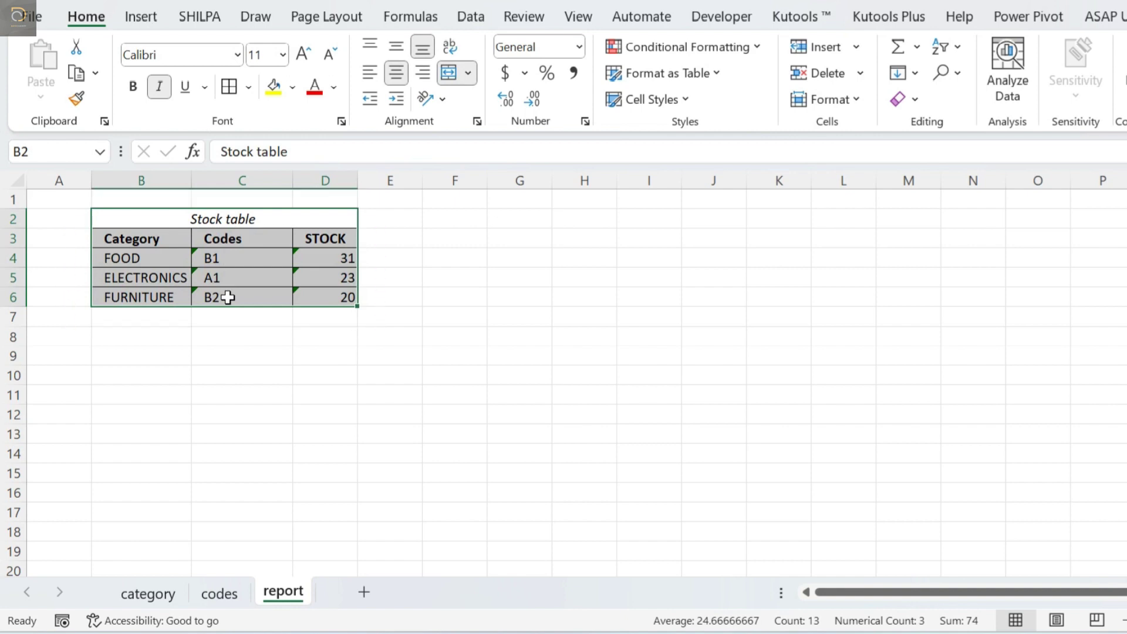
{"action": "left_click", "coordinate": [228, 298]}
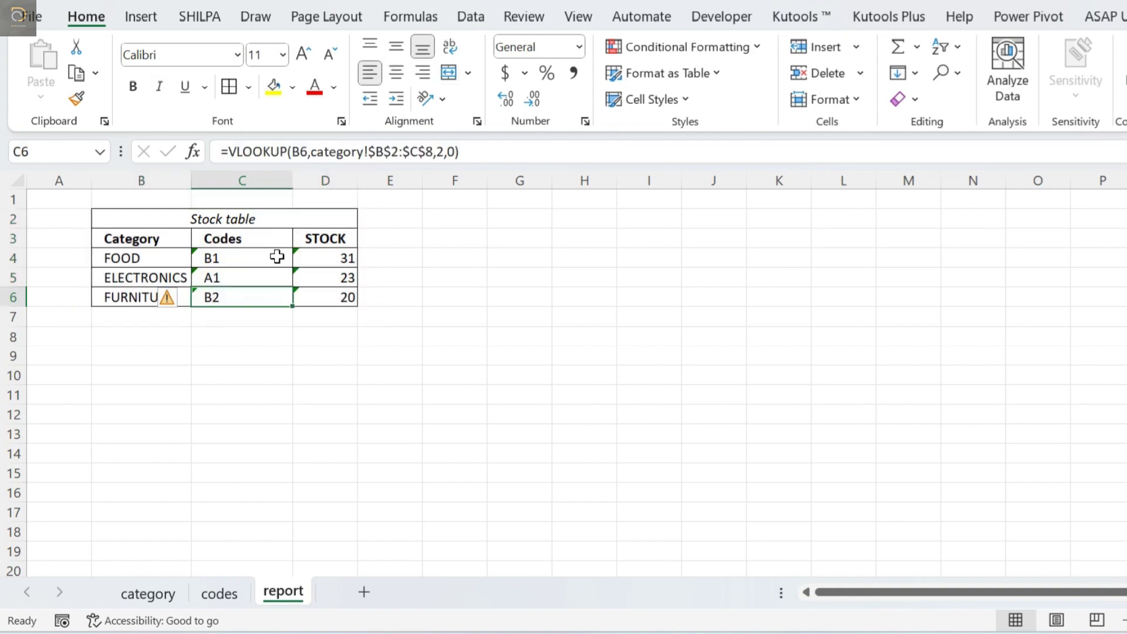
{"action": "key", "text": "ctrl+a"}
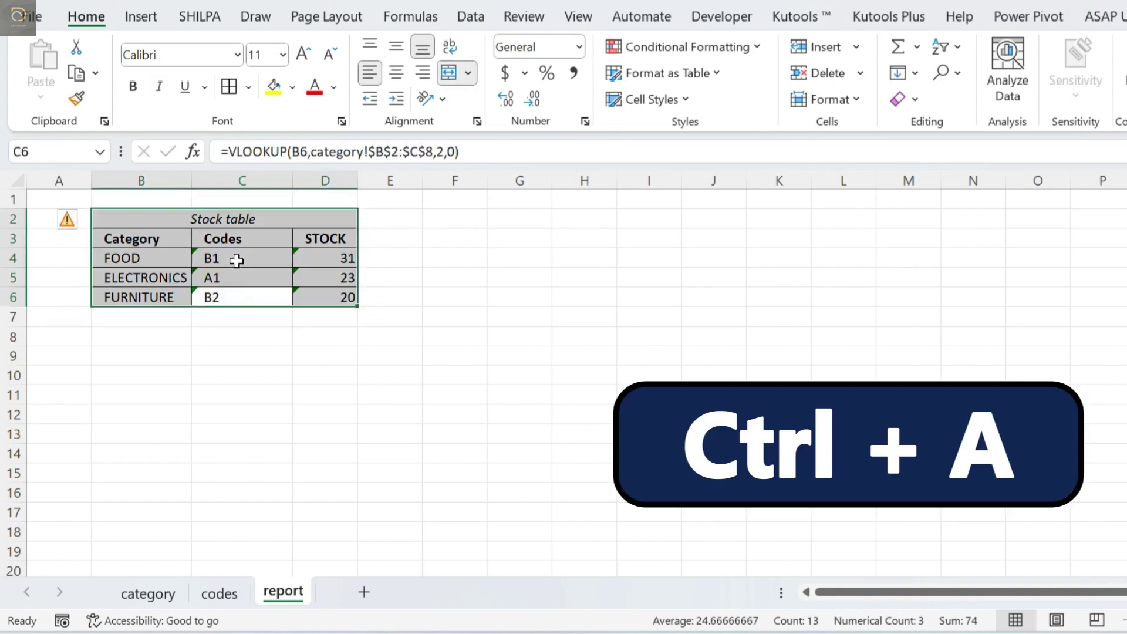
{"action": "key", "text": "ctrl+1"}
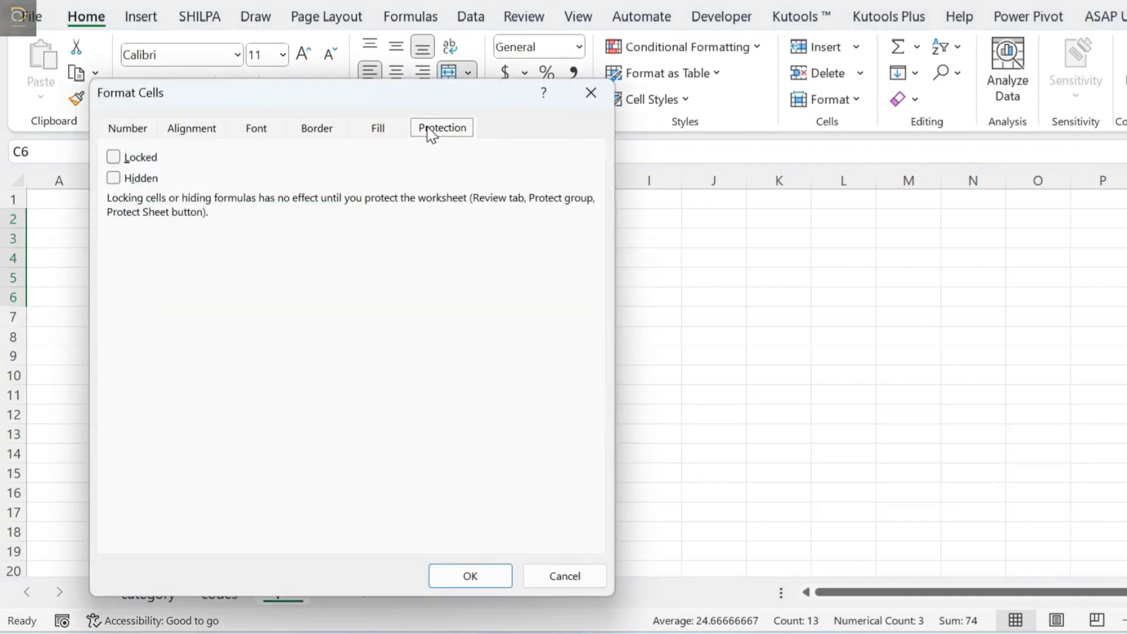
{"action": "left_click", "coordinate": [113, 159]}
{"action": "left_click", "coordinate": [114, 179]}
{"action": "left_click_drag", "start_coordinate": [210, 95], "coordinate": [479, 104]}
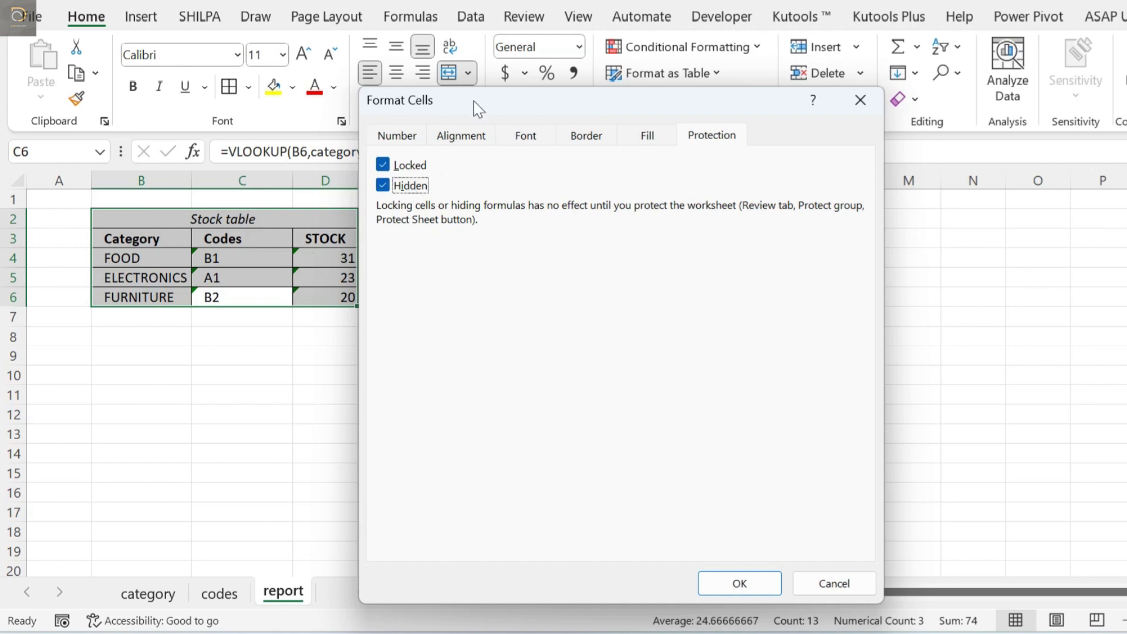
{"action": "left_click_drag", "start_coordinate": [474, 101], "coordinate": [536, 154]}
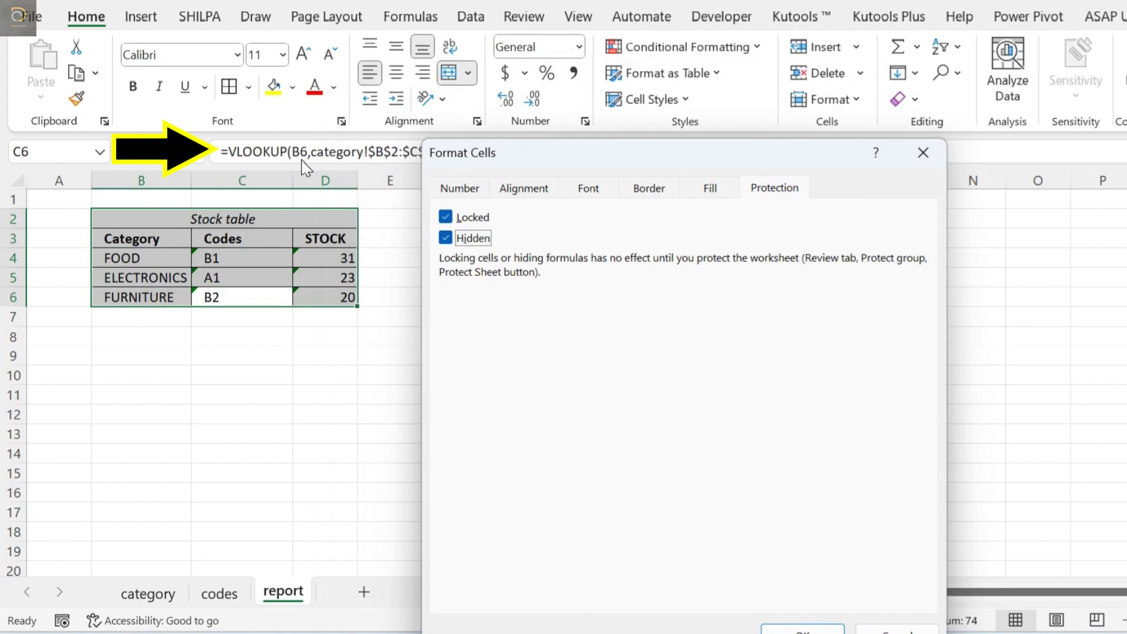
{"action": "left_click_drag", "start_coordinate": [575, 161], "coordinate": [468, 97]}
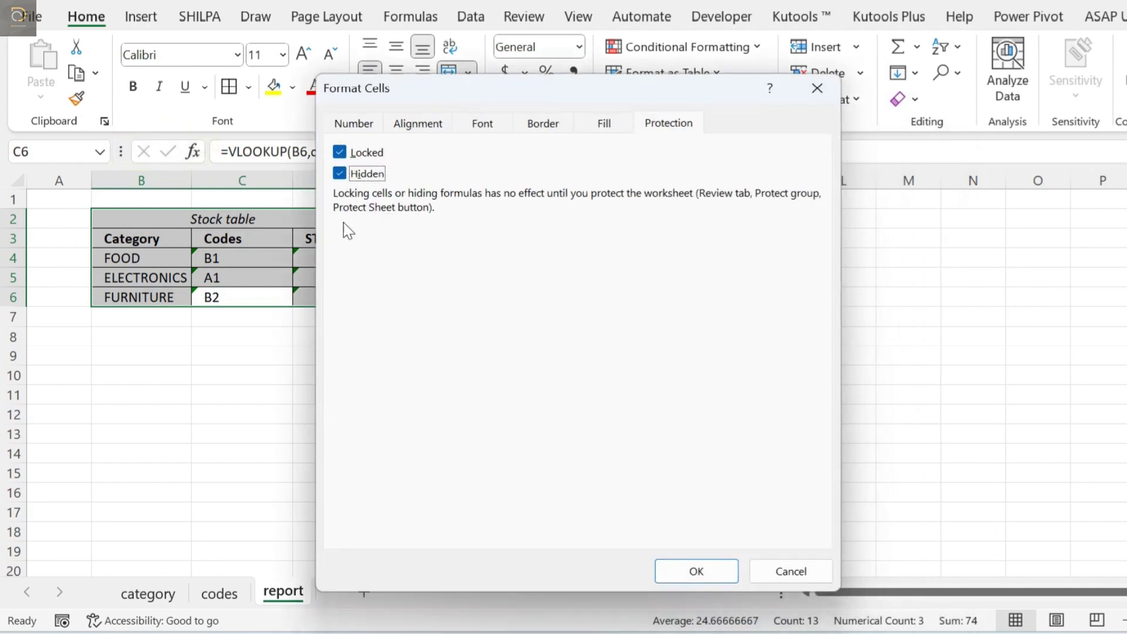
{"action": "left_click", "coordinate": [691, 571]}
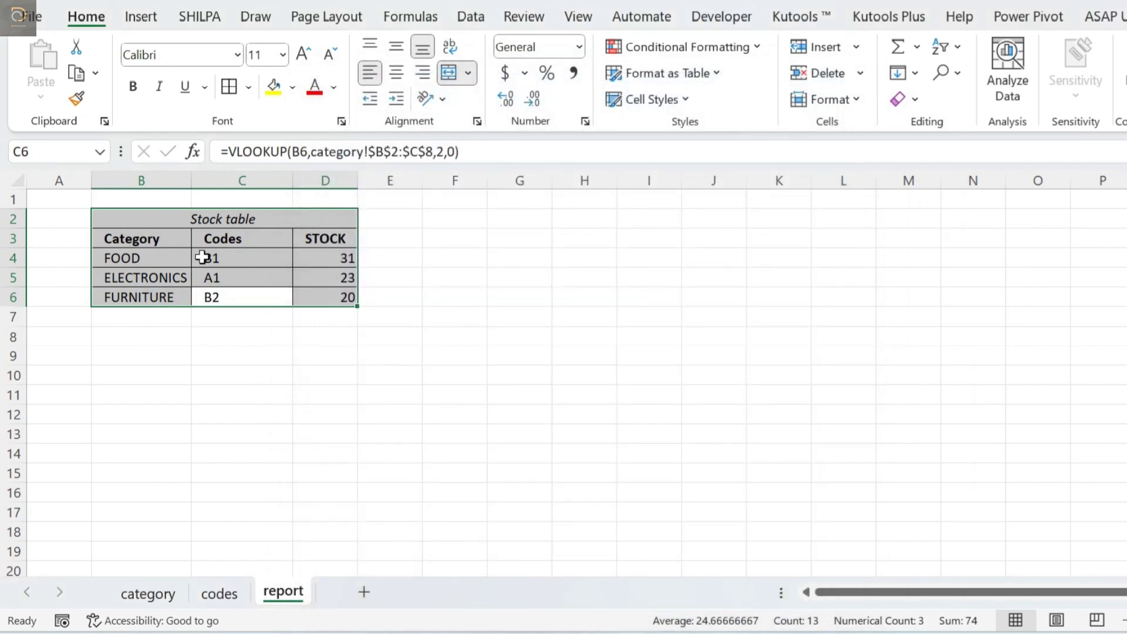
Open the Protect Sheet dialog from the Review ribbon.
{"action": "left_click", "coordinate": [524, 17]}
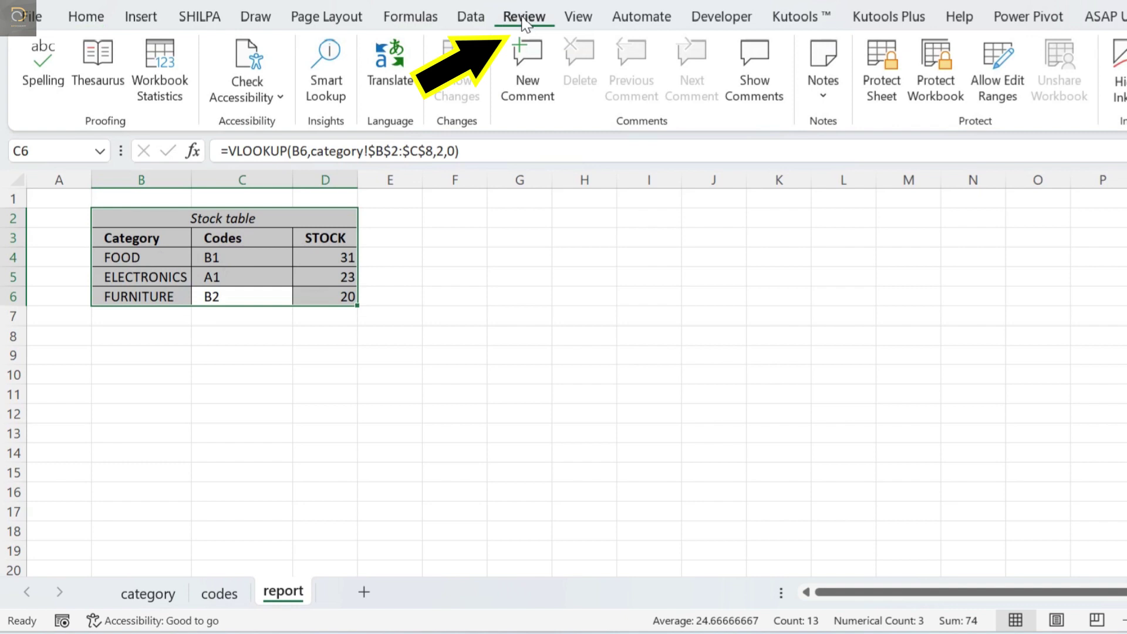
{"action": "left_click", "coordinate": [876, 99]}
{"action": "left_click_drag", "start_coordinate": [561, 181], "coordinate": [351, 129]}
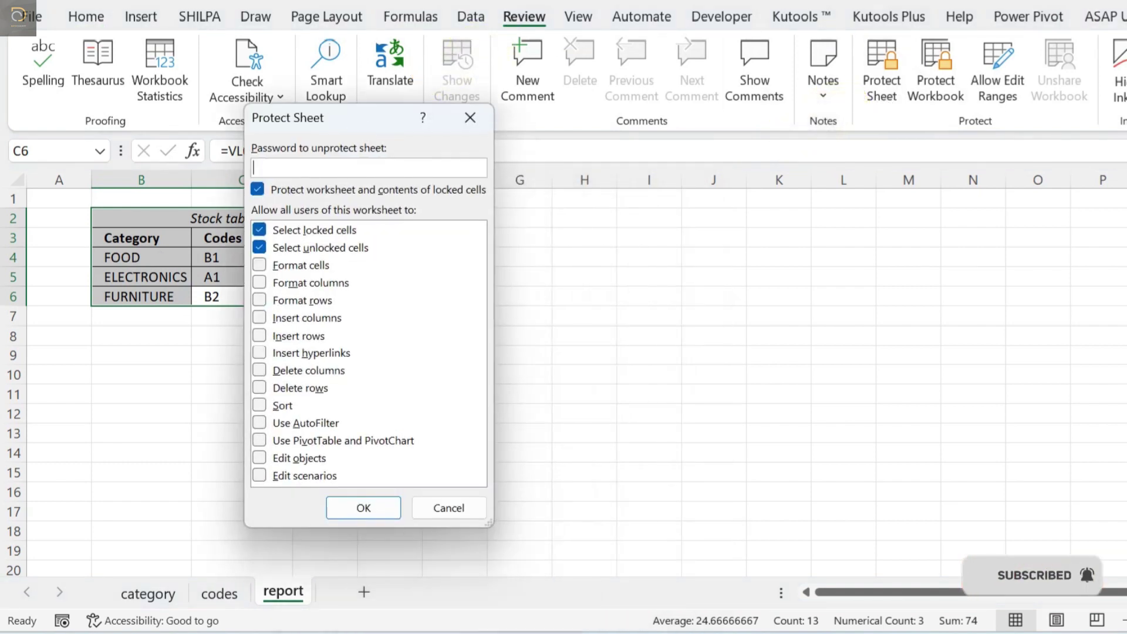
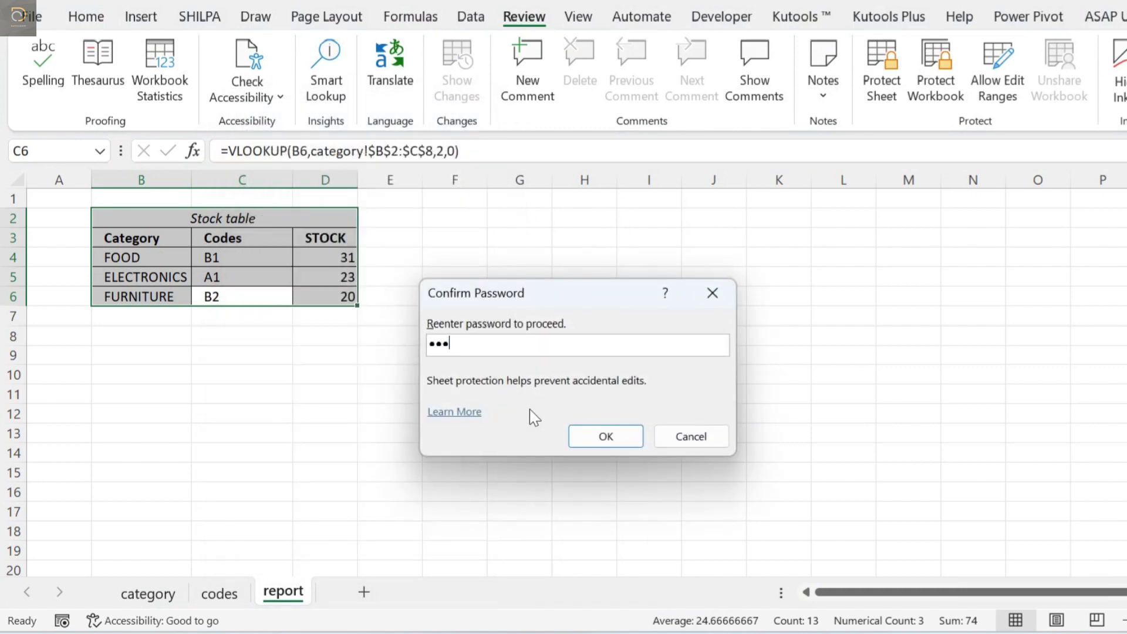
Confirm the protection password, then enter test text in cells F7 and F13.
{"action": "left_click", "coordinate": [617, 442]}
{"action": "left_click", "coordinate": [456, 320]}
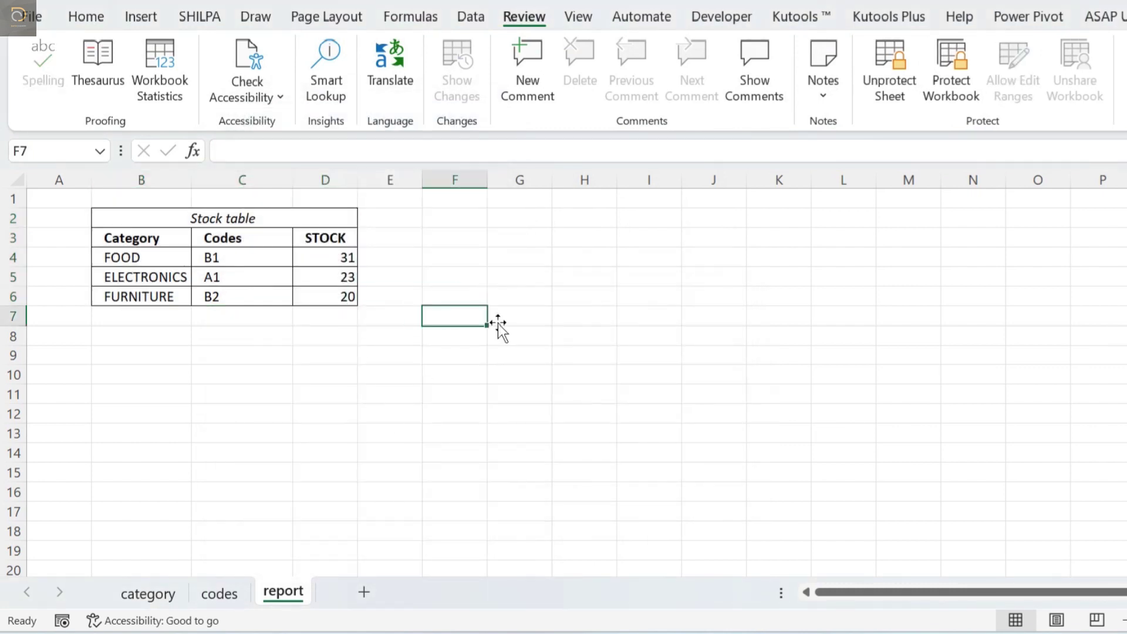
{"action": "type", "text": "dsvdsxvx"}
{"action": "left_click", "coordinate": [485, 433]}
{"action": "type", "text": "xzzcssd"}
{"action": "left_click", "coordinate": [578, 452]}
Try to edit Stock table cell C5 and dismiss the protected-sheet warning.
{"action": "left_click", "coordinate": [235, 281]}
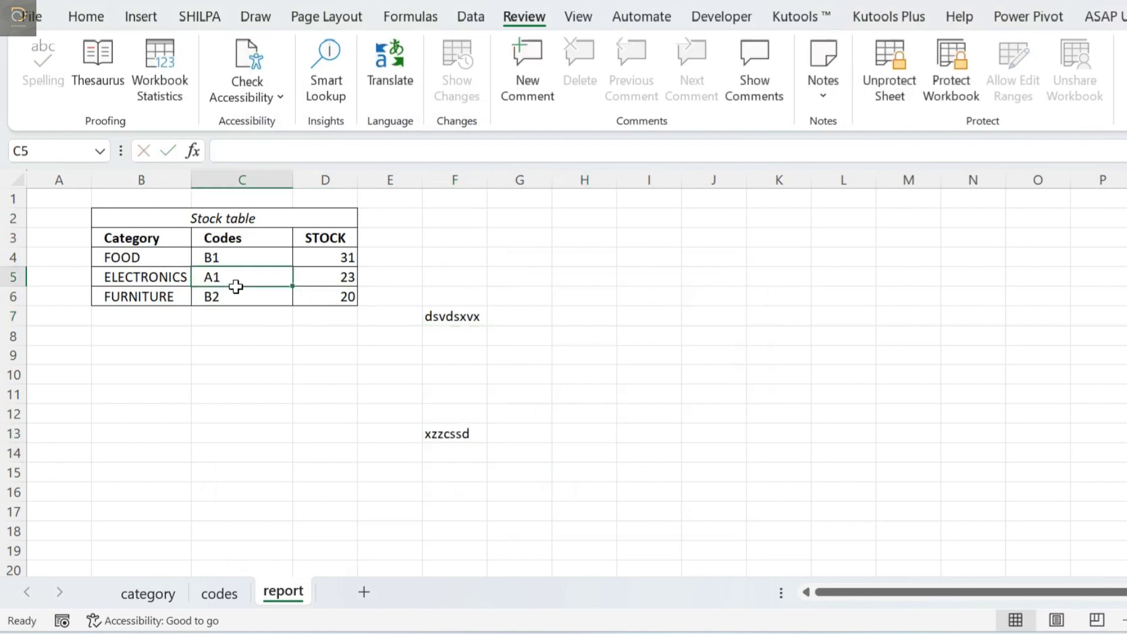
{"action": "double_click", "coordinate": [235, 285]}
{"action": "left_click", "coordinate": [654, 354]}
Copy the Stock table B2:D6 and paste it at A1 of a new Sheet1.
{"action": "left_click_drag", "start_coordinate": [249, 231], "coordinate": [233, 303]}
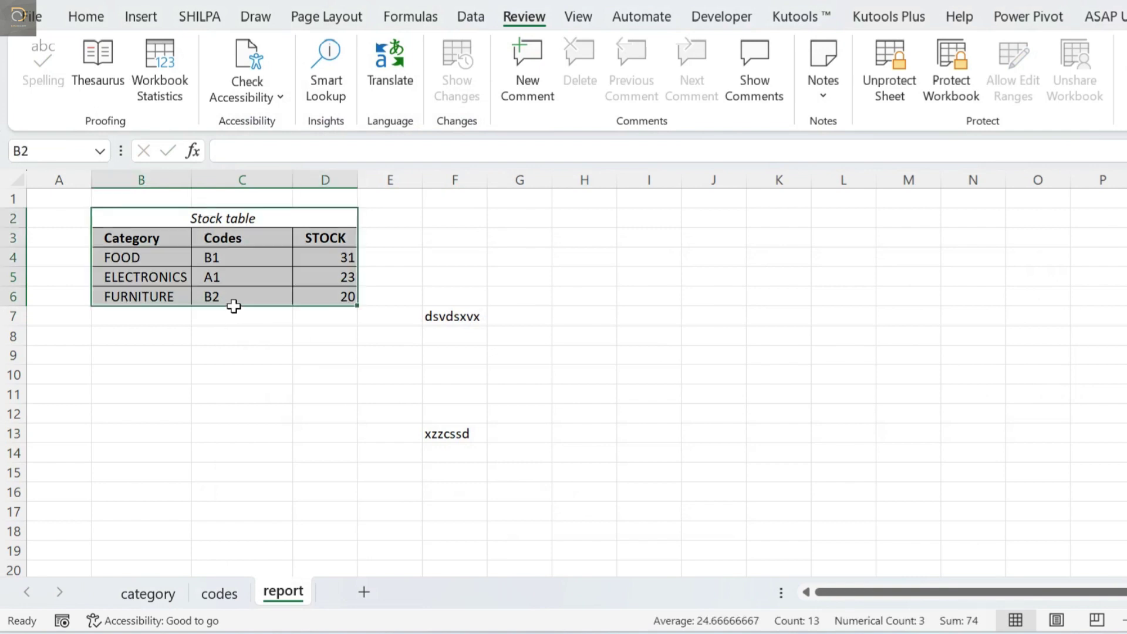
{"action": "key", "text": "ctrl+c"}
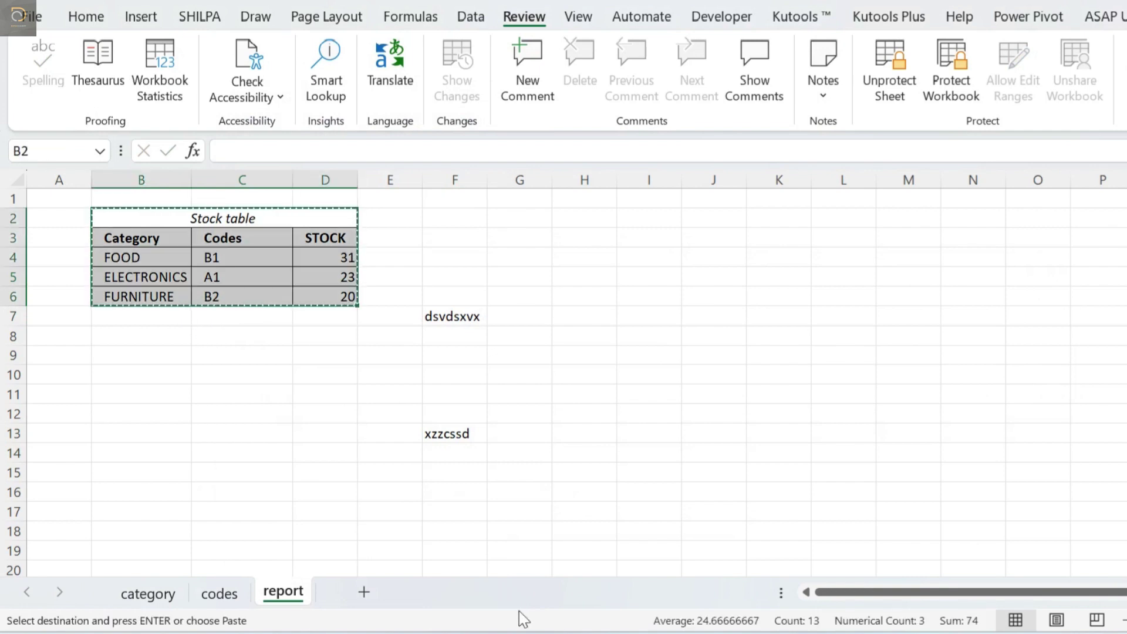
{"action": "left_click", "coordinate": [364, 592]}
{"action": "key", "text": "ctrl+v"}
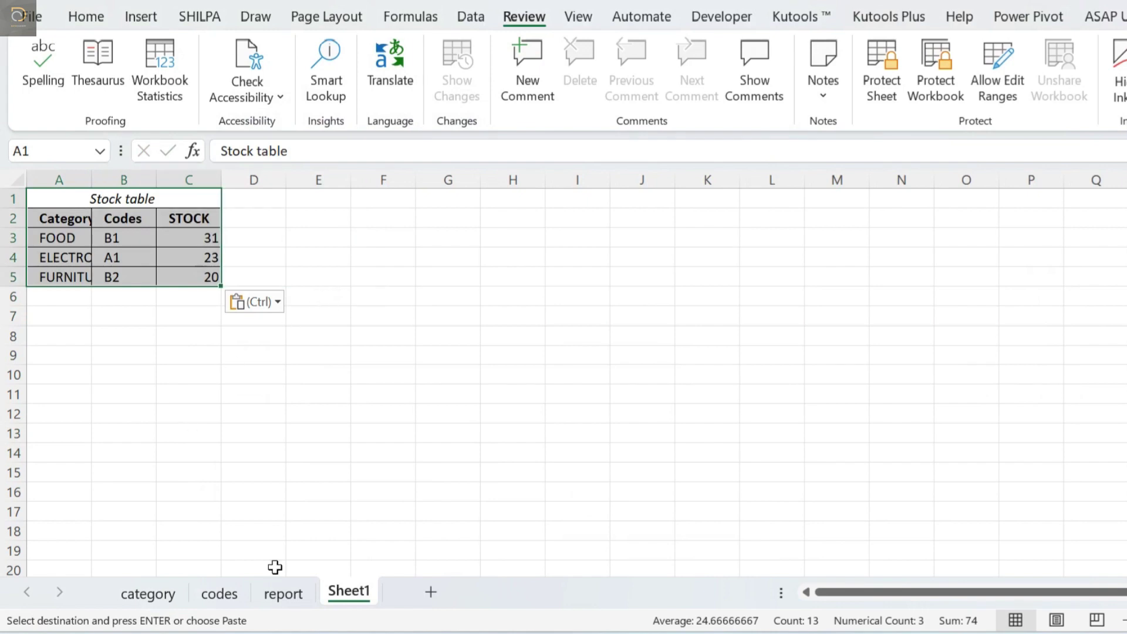
Back on the report sheet, select cells C4 and B2 and cancel the pending copy.
{"action": "left_click", "coordinate": [286, 596]}
{"action": "left_click", "coordinate": [245, 262]}
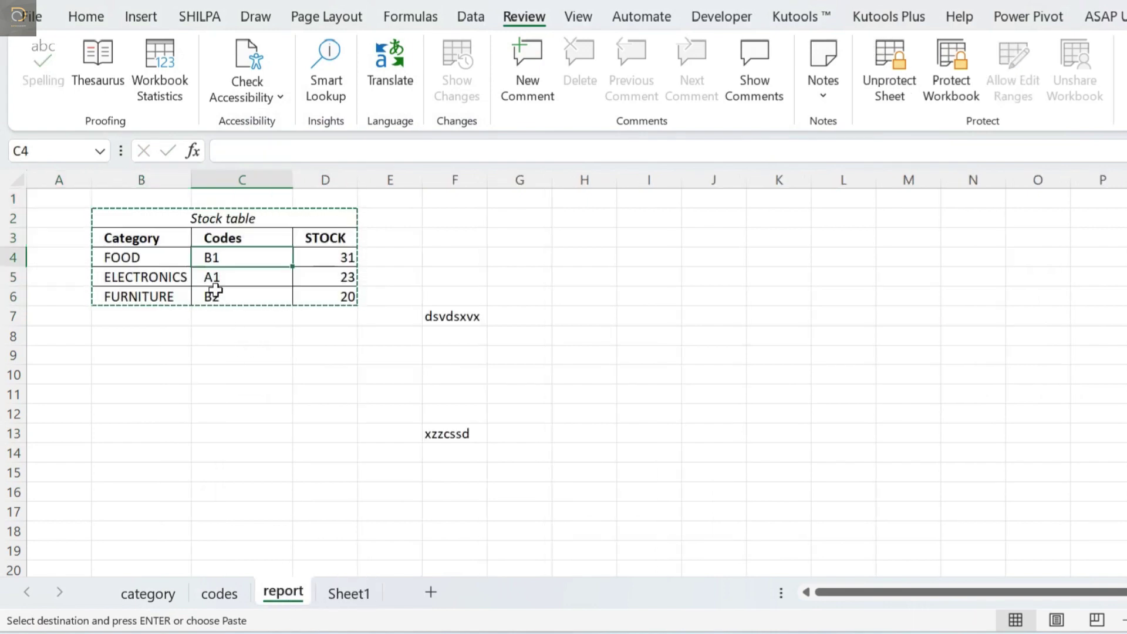
{"action": "left_click", "coordinate": [199, 222]}
{"action": "key", "text": "Escape"}
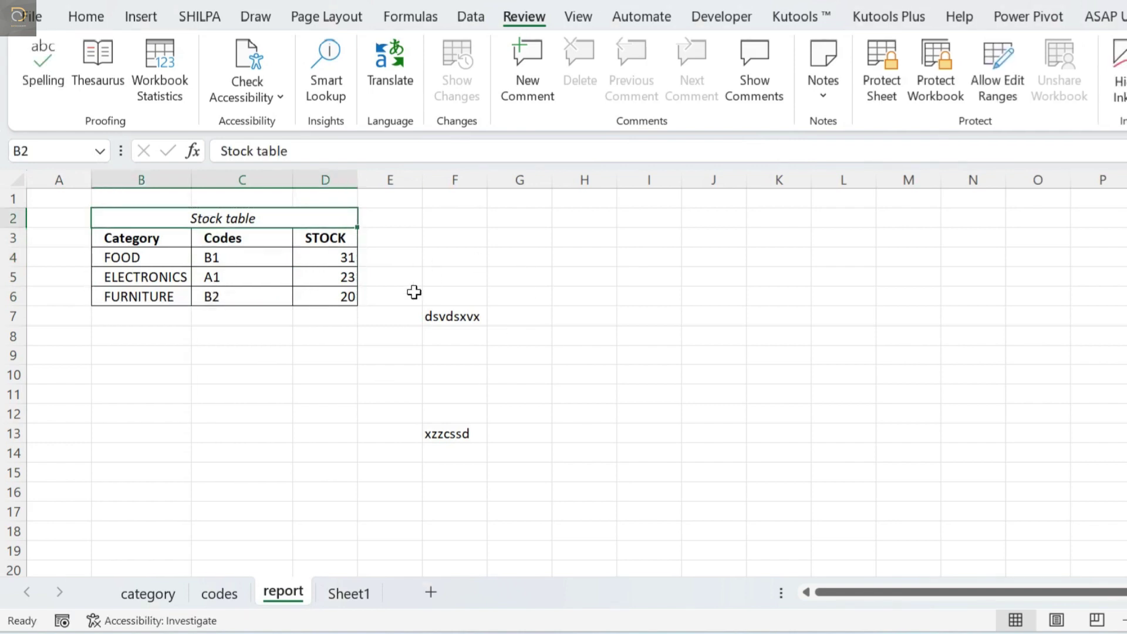
Protect the report sheet with a password, disallowing selection of locked cells.
{"action": "left_click", "coordinate": [238, 237]}
{"action": "left_click_drag", "start_coordinate": [256, 218], "coordinate": [255, 305]}
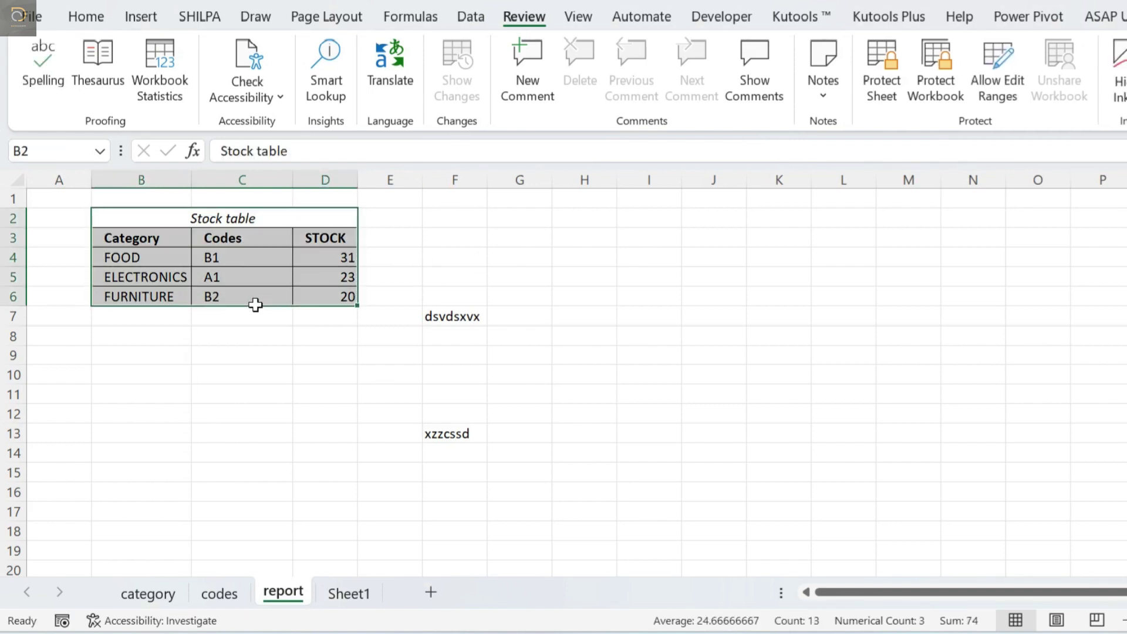
{"action": "left_click", "coordinate": [880, 83]}
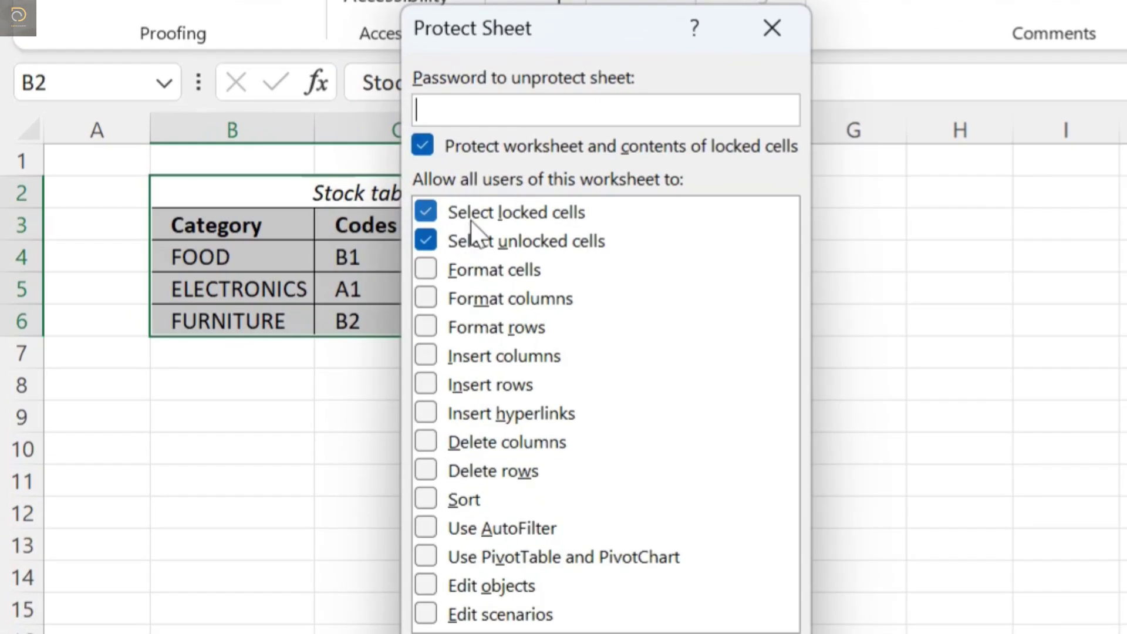
{"action": "left_click", "coordinate": [549, 212]}
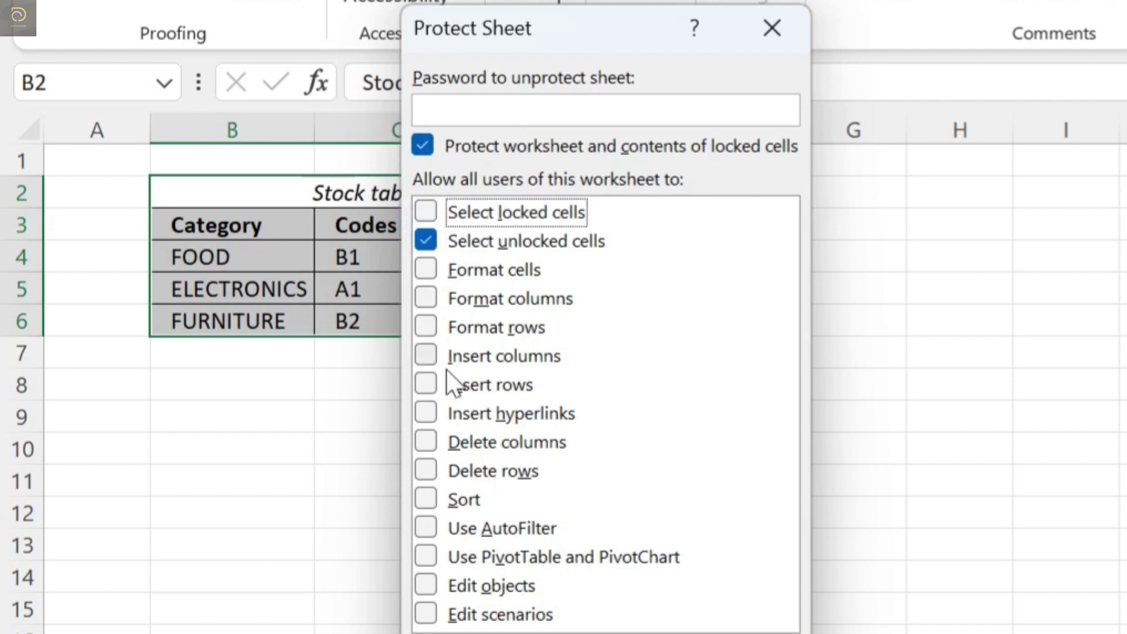
{"action": "left_click", "coordinate": [502, 98]}
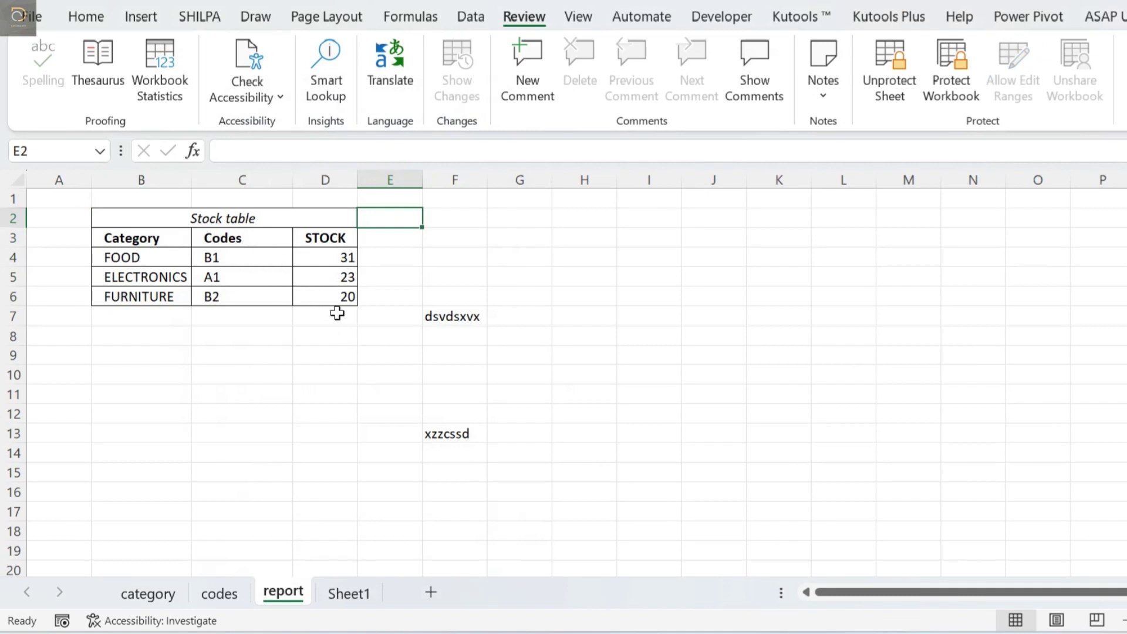
Test selecting cells outside the table: G8:I10, I5:J12 and I11.
{"action": "left_click_drag", "start_coordinate": [649, 335], "coordinate": [500, 400]}
{"action": "left_click", "coordinate": [648, 413]}
{"action": "left_click_drag", "start_coordinate": [518, 276], "coordinate": [926, 432]}
{"action": "left_click_drag", "start_coordinate": [714, 276], "coordinate": [641, 412]}
{"action": "left_click", "coordinate": [645, 394]}
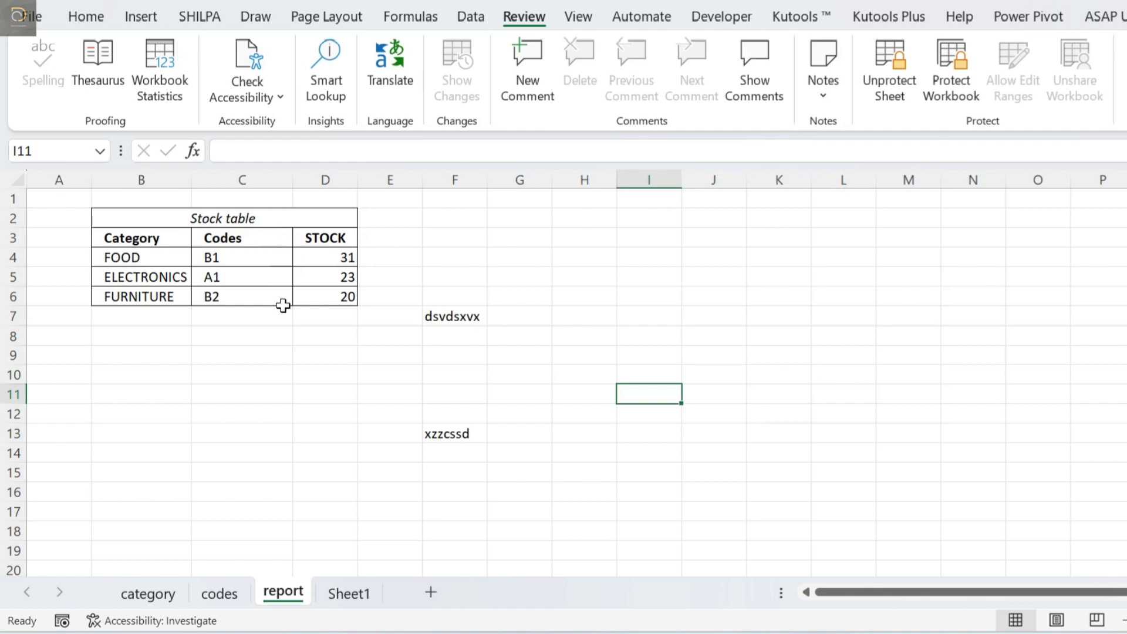